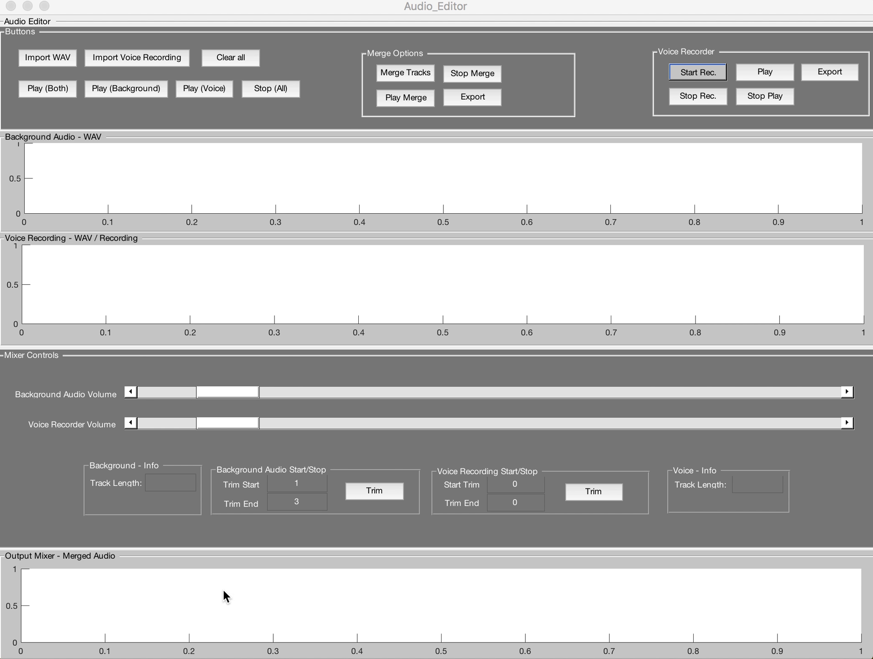
Step: Import dt_16bars_102rap.wav as the background audio, then briefly play it and stop playback
{"action": "left_click", "coordinate": [61, 60]}
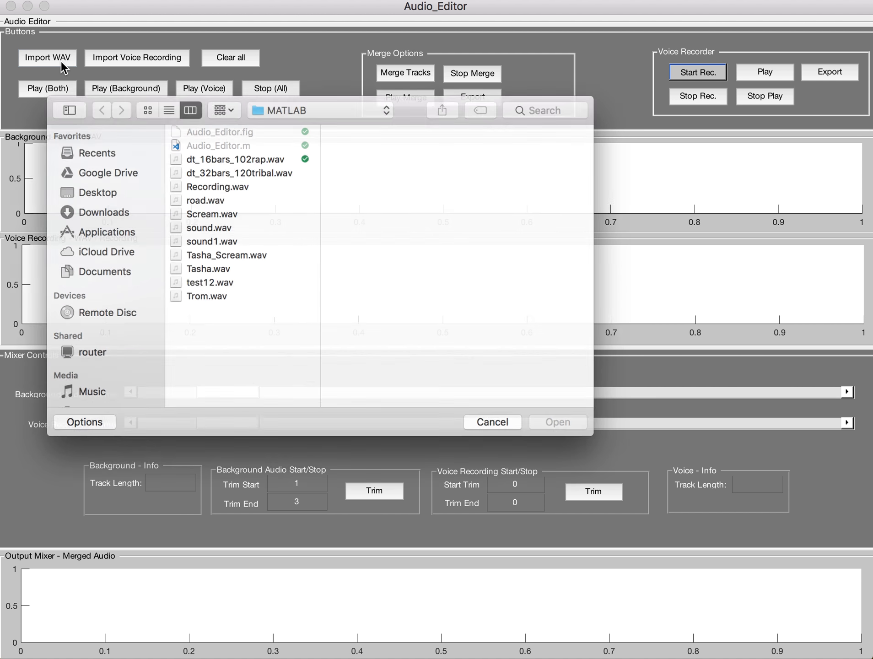
{"action": "left_click", "coordinate": [185, 150]}
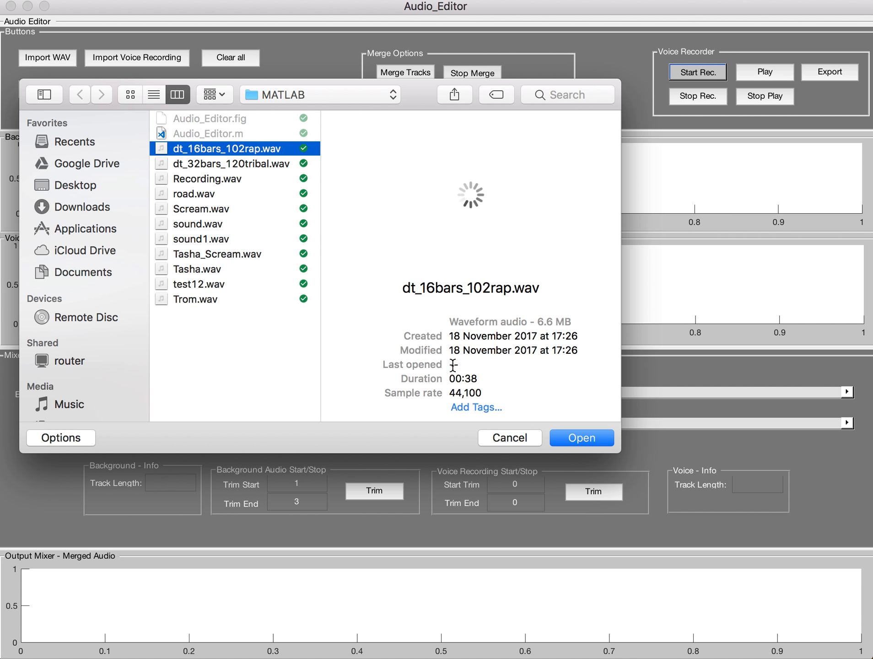
{"action": "left_click", "coordinate": [587, 443]}
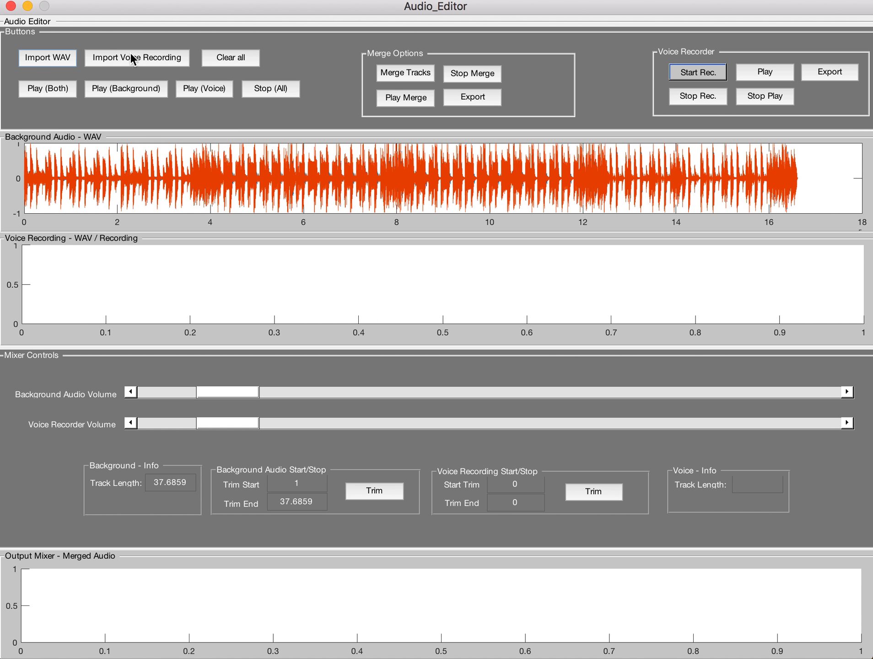
{"action": "left_click", "coordinate": [64, 90]}
{"action": "left_click", "coordinate": [272, 90]}
Step: Import road.wav as the voice recording track and stop all playback
{"action": "left_click", "coordinate": [132, 61]}
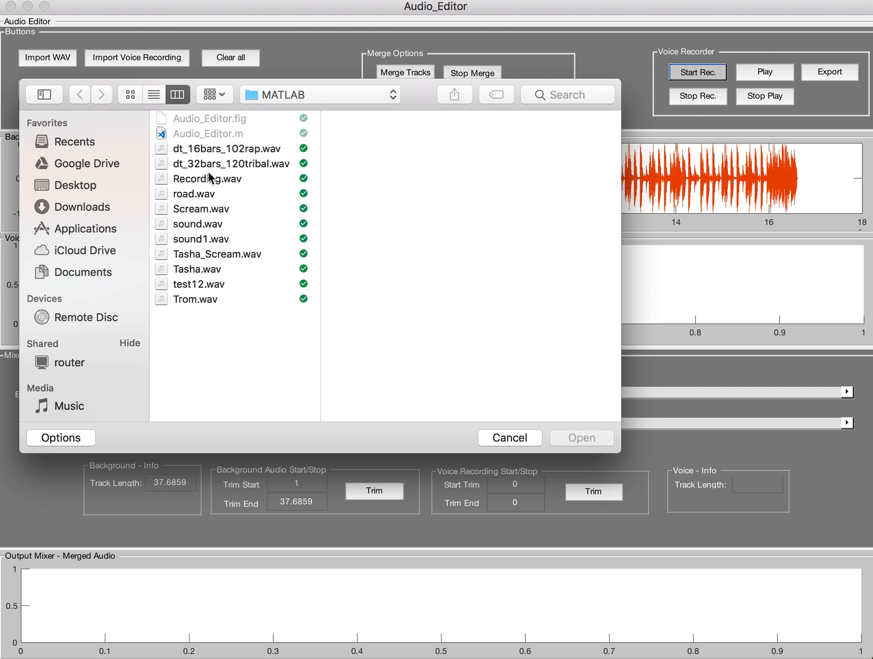
{"action": "left_click", "coordinate": [200, 193]}
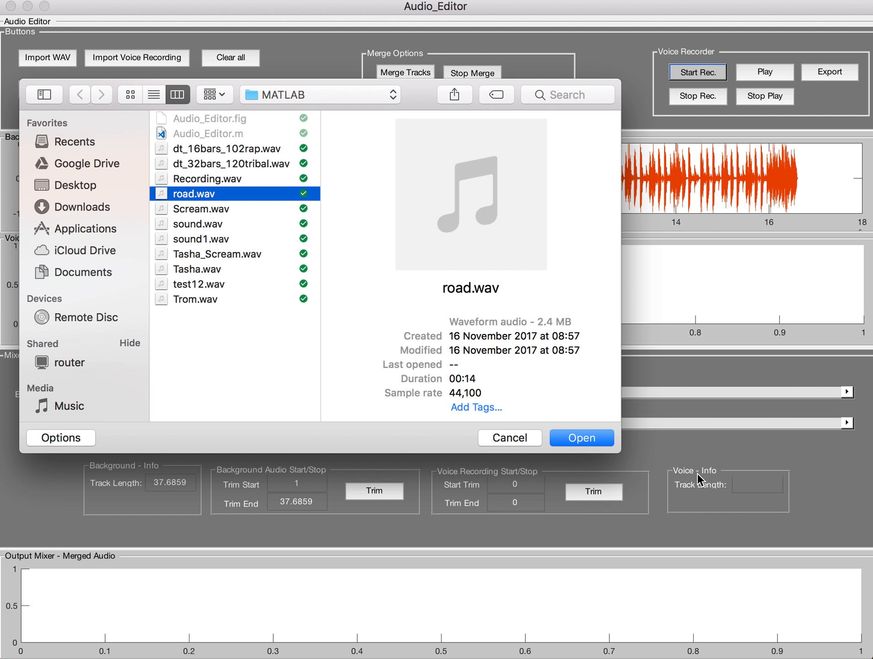
{"action": "left_click", "coordinate": [581, 437]}
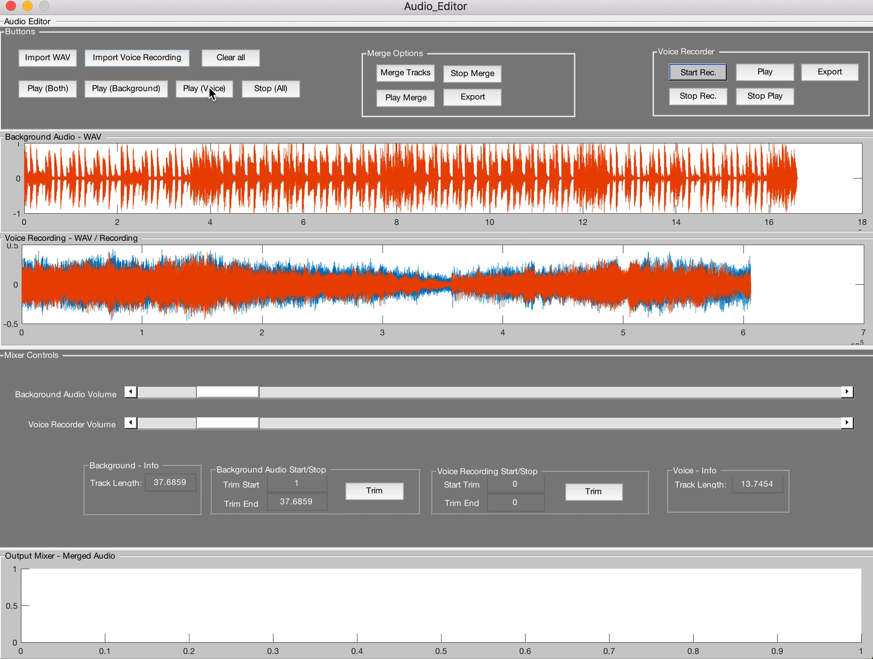
{"action": "left_click", "coordinate": [270, 93]}
Step: Test a higher background audio volume during playback of both tracks, and lower it back near its starting level
{"action": "left_click_drag", "start_coordinate": [215, 385], "coordinate": [371, 404]}
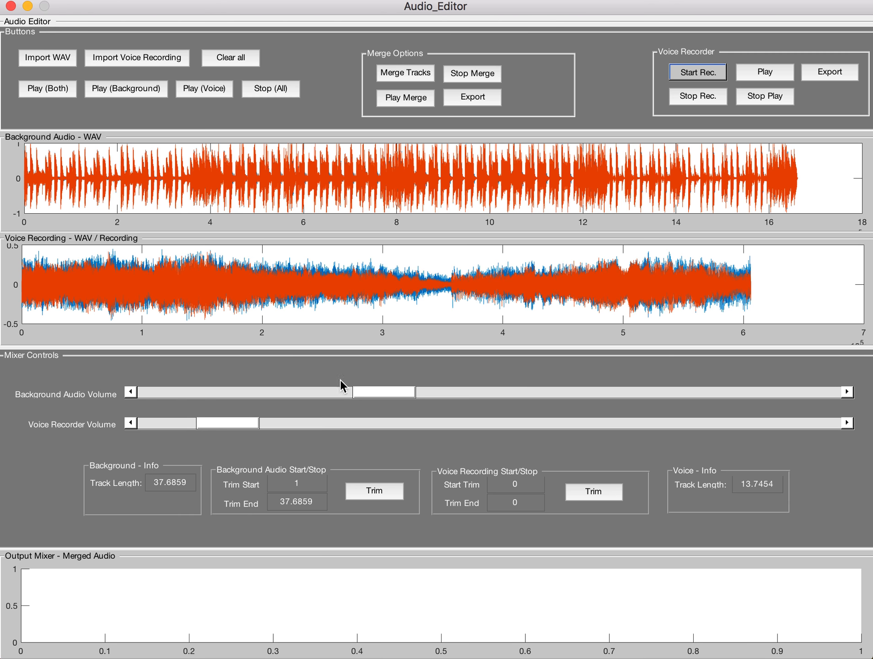
{"action": "left_click", "coordinate": [258, 90]}
{"action": "left_click", "coordinate": [52, 92]}
{"action": "left_click", "coordinate": [270, 91]}
{"action": "left_click_drag", "start_coordinate": [366, 392], "coordinate": [213, 394]}
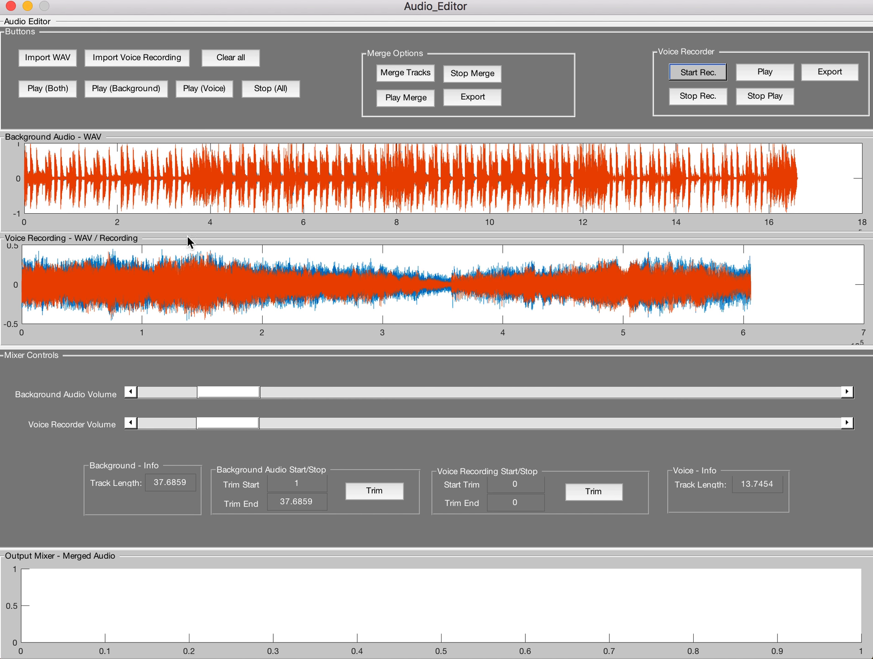
{"action": "left_click", "coordinate": [269, 96]}
Step: Clear all tracks and import dt_16bars_102rap.wav as the background audio
{"action": "left_click", "coordinate": [230, 57]}
{"action": "left_click", "coordinate": [57, 57]}
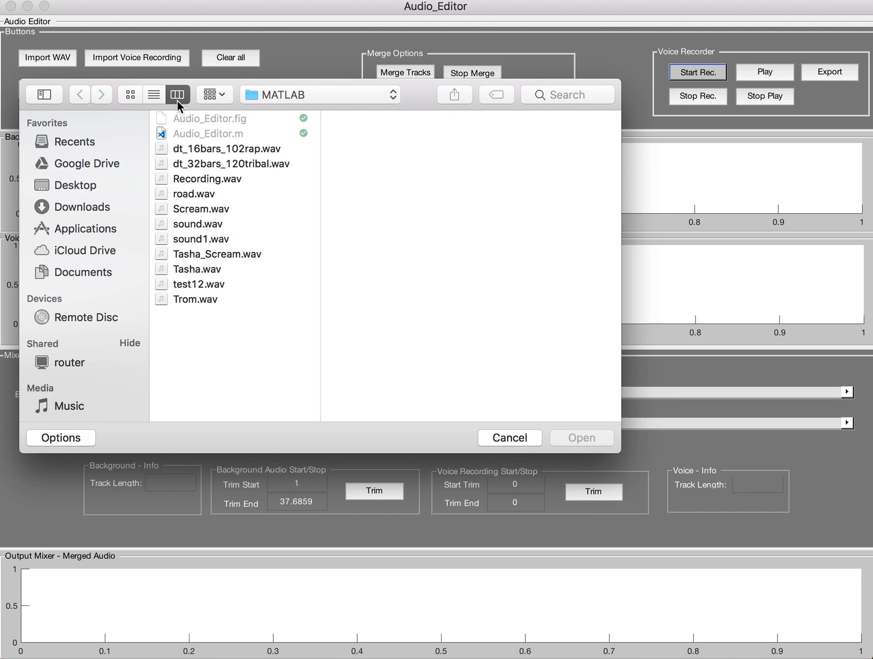
{"action": "left_click", "coordinate": [230, 148]}
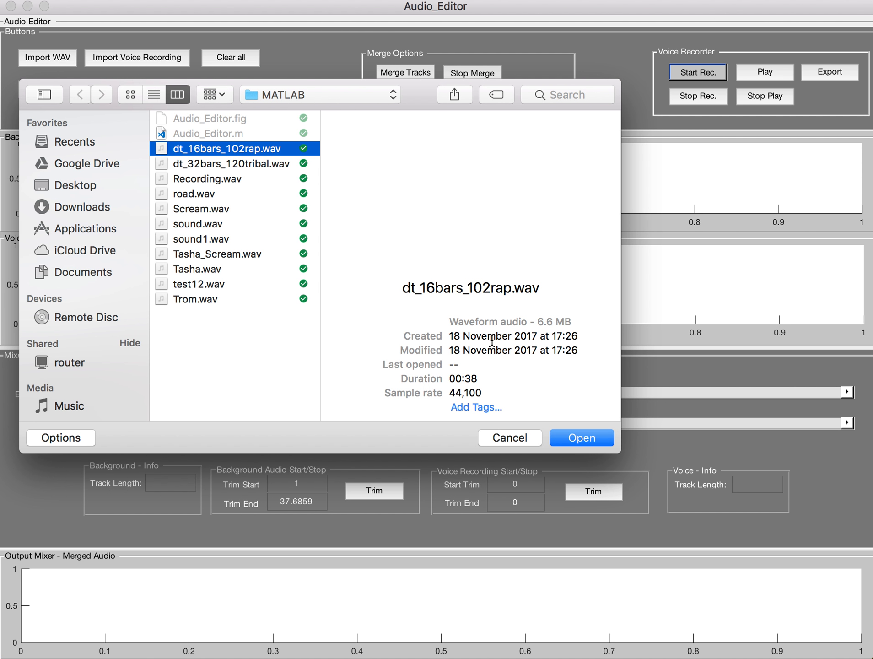
{"action": "left_click", "coordinate": [579, 432]}
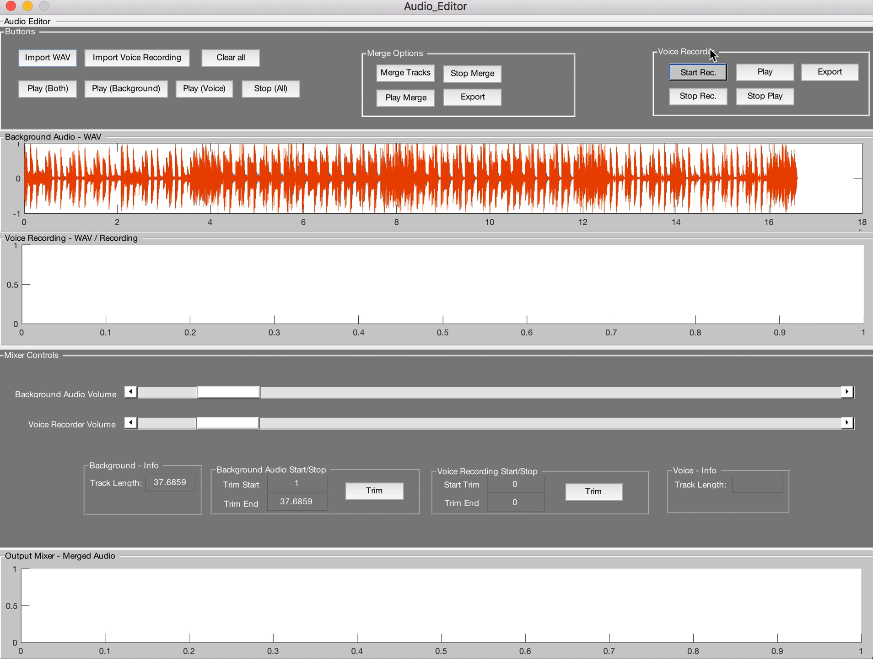
Step: Record a short voice clip, play it back, and export it as a WAV file
{"action": "left_click", "coordinate": [701, 73]}
{"action": "left_click", "coordinate": [702, 96]}
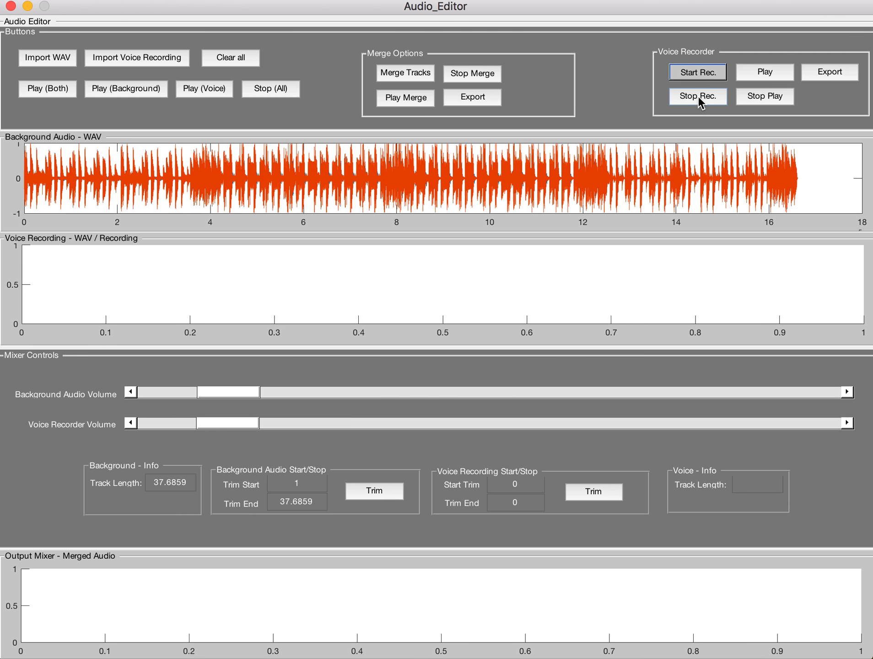
{"action": "left_click", "coordinate": [766, 78]}
{"action": "left_click", "coordinate": [767, 77]}
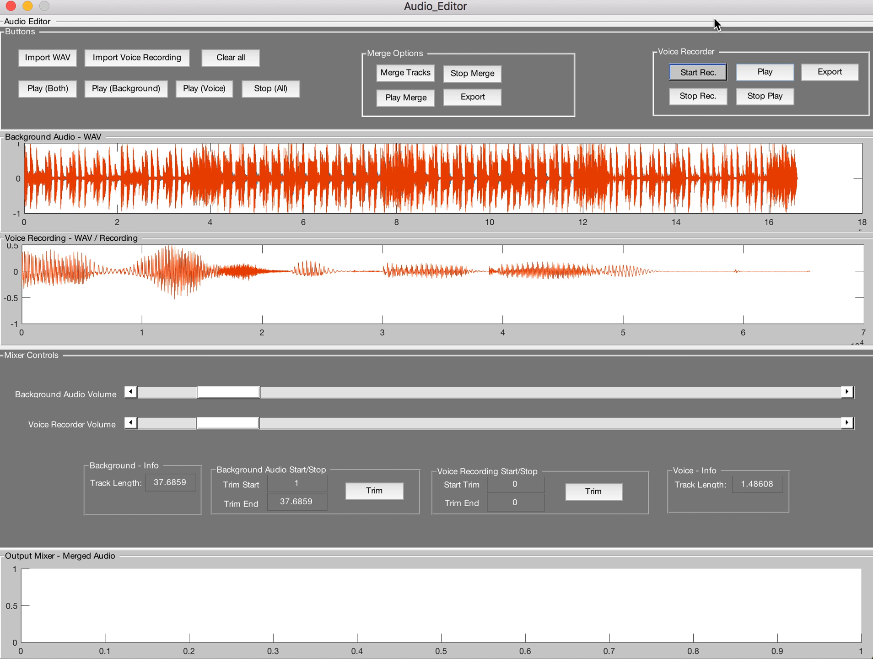
{"action": "left_click", "coordinate": [830, 74]}
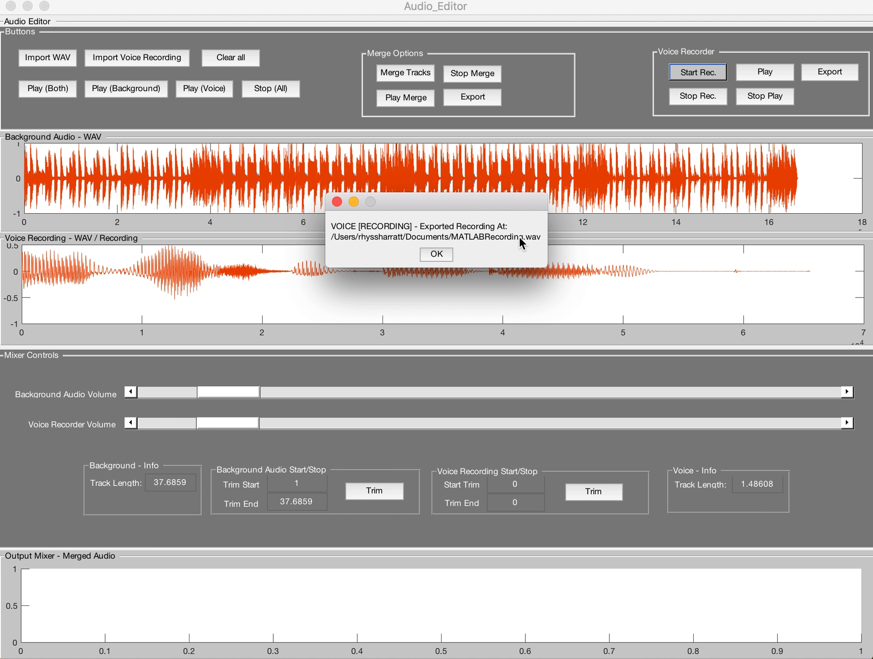
{"action": "left_click", "coordinate": [449, 253]}
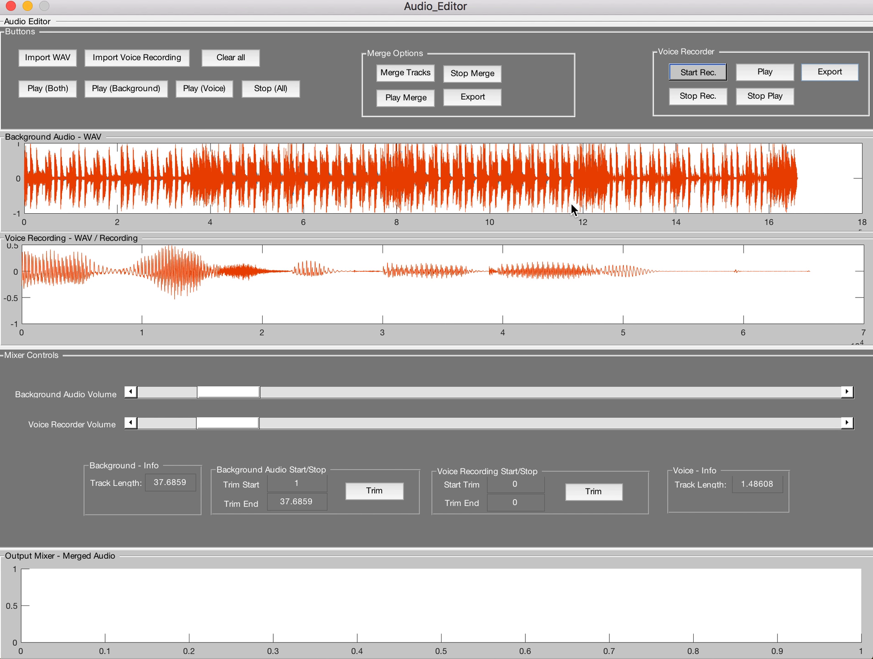
Step: Import Recording.wav as the voice recording track and play the voice
{"action": "left_click", "coordinate": [136, 57]}
{"action": "left_click", "coordinate": [252, 180]}
{"action": "left_click", "coordinate": [579, 436]}
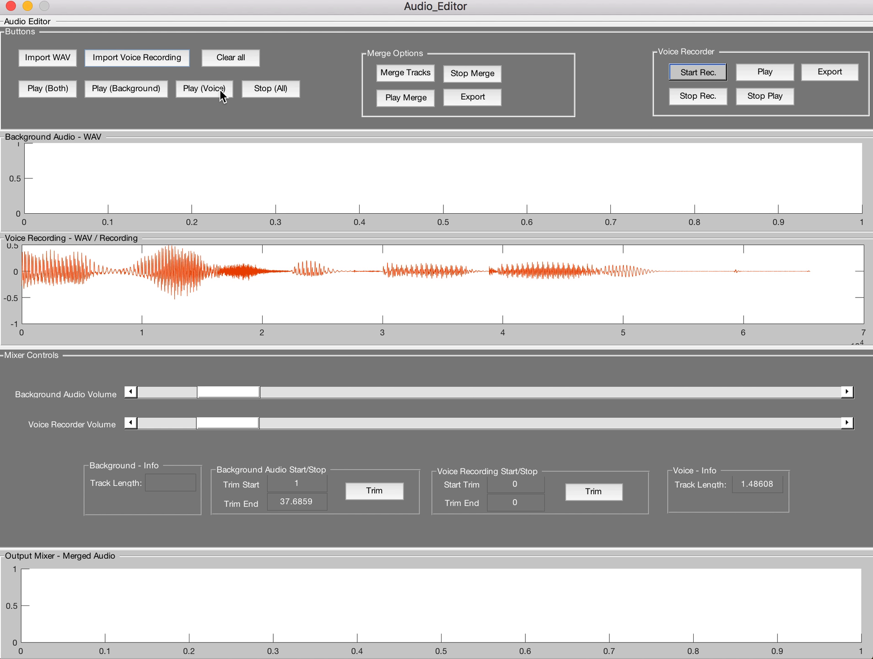
{"action": "left_click", "coordinate": [207, 91]}
Step: Import dt_16bars_102rap.wav as the background audio alongside the voice recording
{"action": "left_click", "coordinate": [32, 59]}
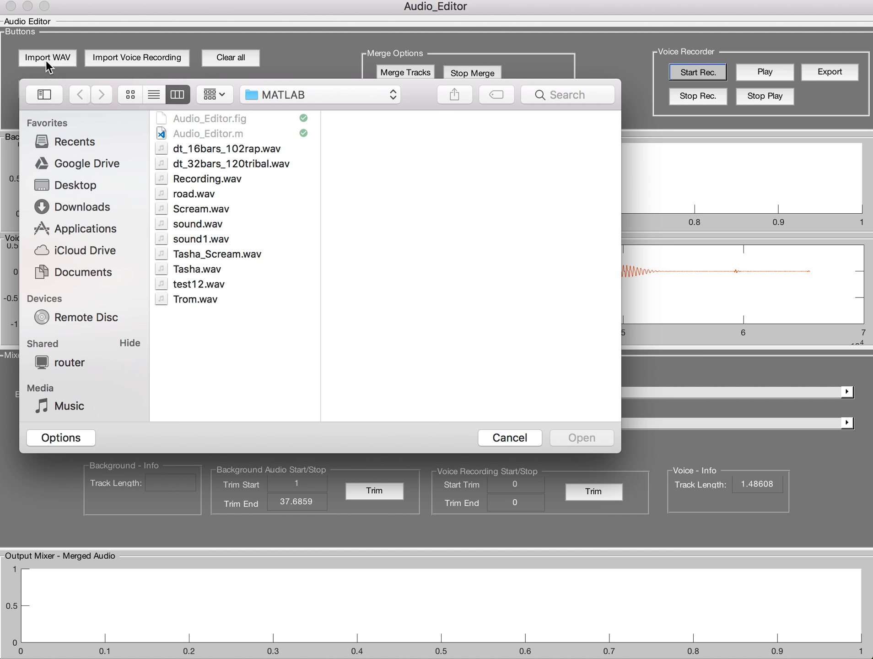
{"action": "left_click", "coordinate": [198, 147]}
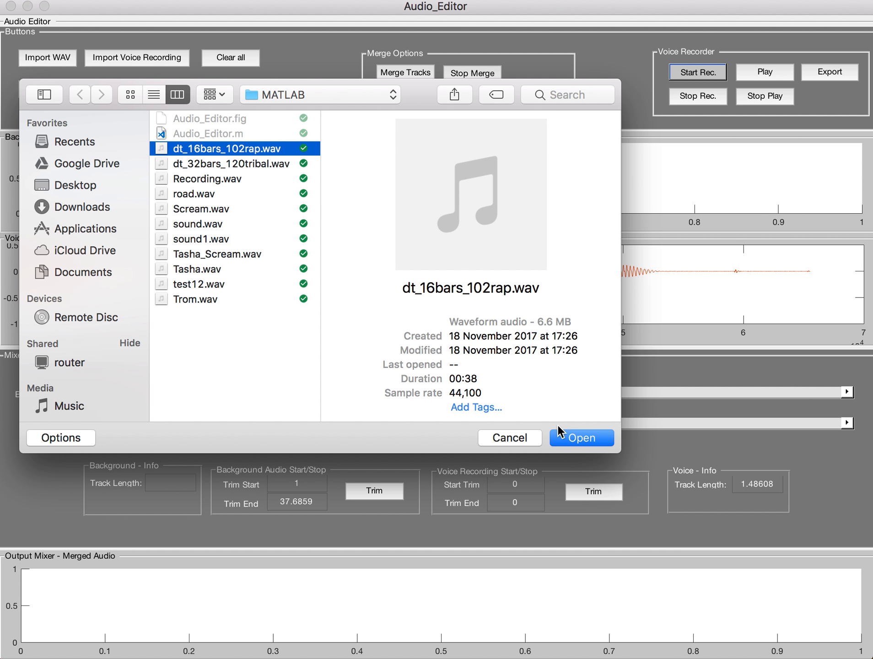
{"action": "left_click", "coordinate": [557, 436]}
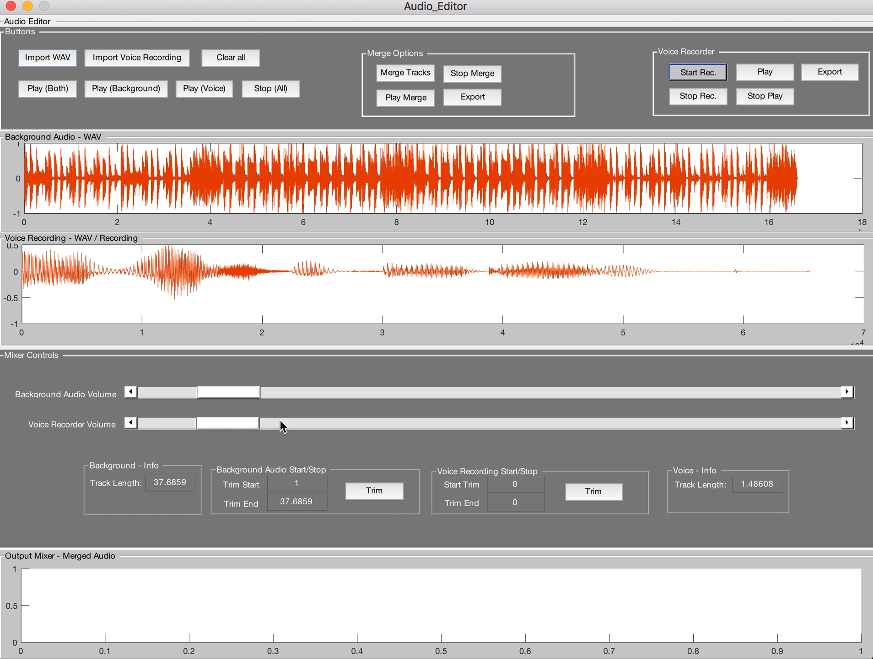
Step: Trim the background audio from 4 to 7 and save the result as TrimVideo in WAV format
{"action": "left_click", "coordinate": [313, 482]}
{"action": "key", "text": "BackSpace"}
{"action": "type", "text": "4"}
{"action": "key", "text": "Tab"}
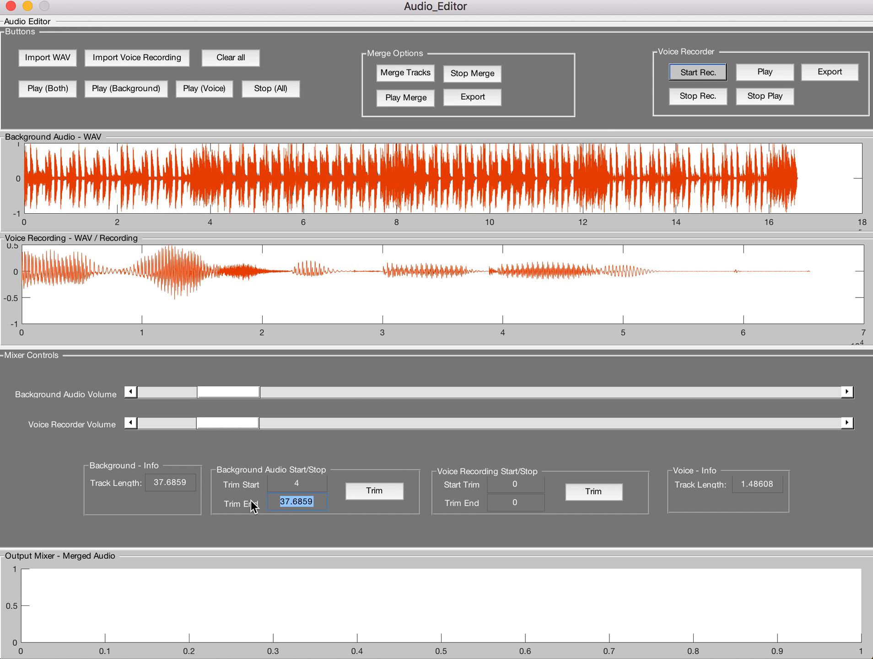
{"action": "key", "text": "BackSpace"}
{"action": "type", "text": "7"}
{"action": "left_click", "coordinate": [359, 490]}
{"action": "type", "text": "Tr"}
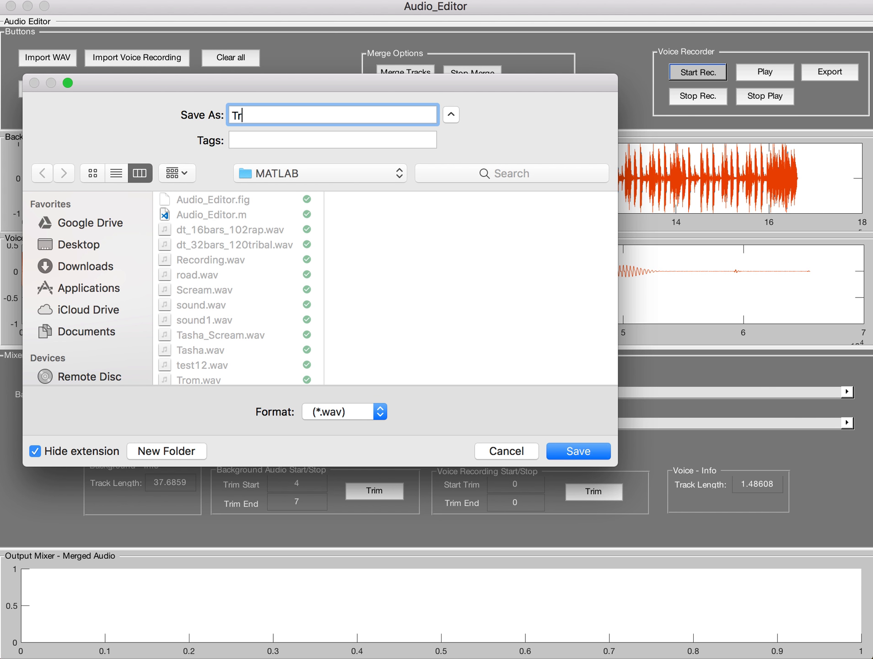
{"action": "type", "text": "imVideo"}
{"action": "key", "text": "Return"}
Step: Clear all tracks and import Recording.wav as the voice recording
{"action": "left_click", "coordinate": [230, 57]}
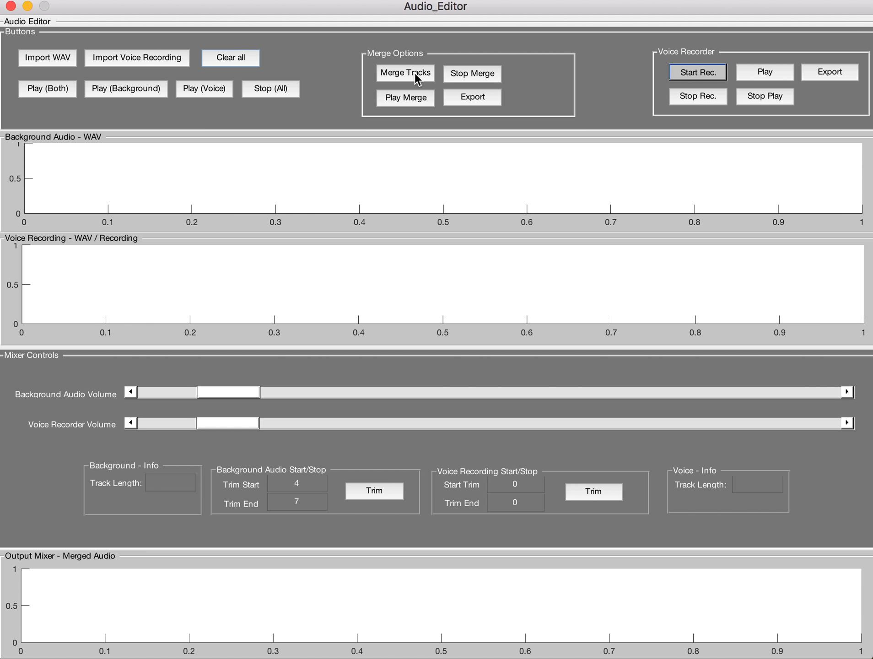
{"action": "left_click", "coordinate": [152, 54]}
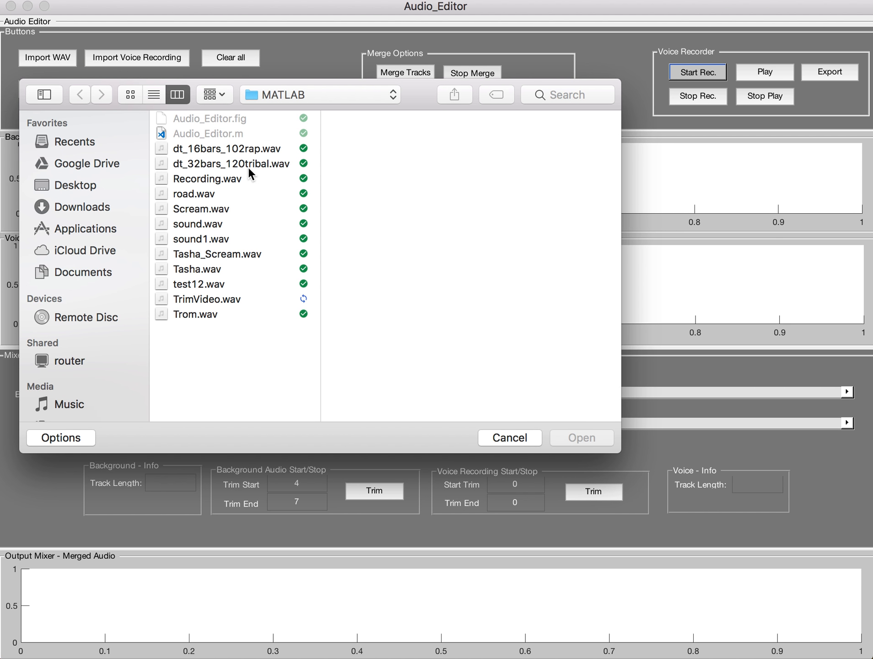
{"action": "left_click", "coordinate": [215, 179]}
{"action": "left_click", "coordinate": [580, 437]}
Step: Import the trimmed file TrimVideo.wav as the background audio
{"action": "left_click", "coordinate": [47, 57]}
{"action": "left_click", "coordinate": [207, 299]}
{"action": "left_click", "coordinate": [581, 437]}
{"action": "left_click", "coordinate": [756, 484]}
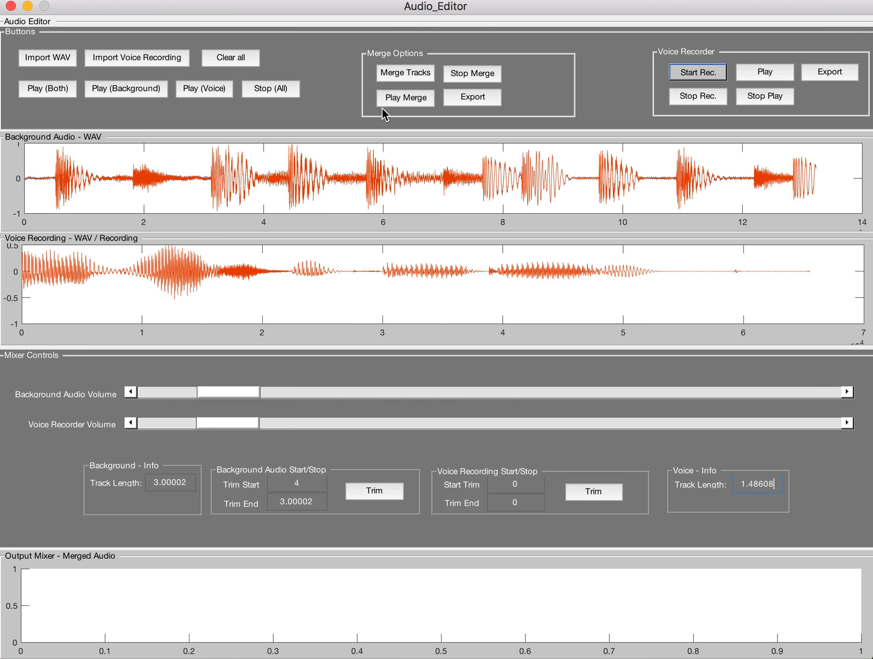
Step: Merge the background and voice tracks and export the merged audio as Merge in WAV format
{"action": "left_click", "coordinate": [405, 77]}
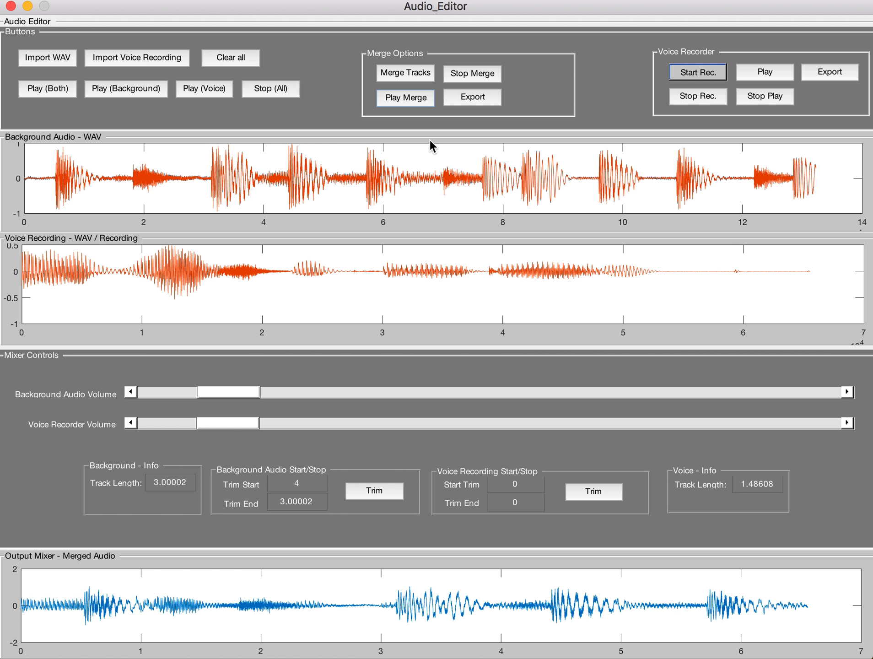
{"action": "left_click", "coordinate": [472, 96]}
{"action": "type", "text": "Merge"}
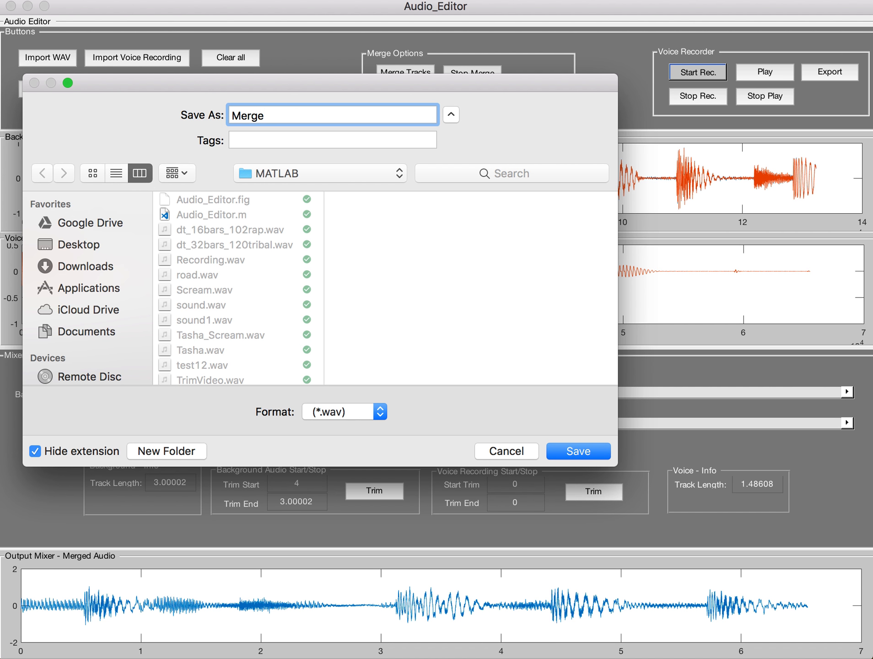
{"action": "key", "text": "Return"}
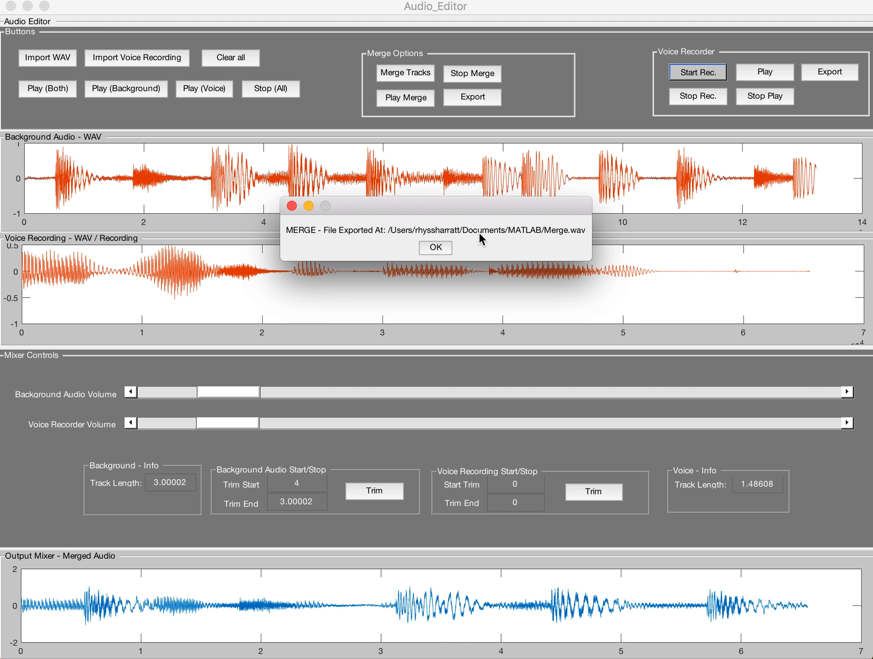